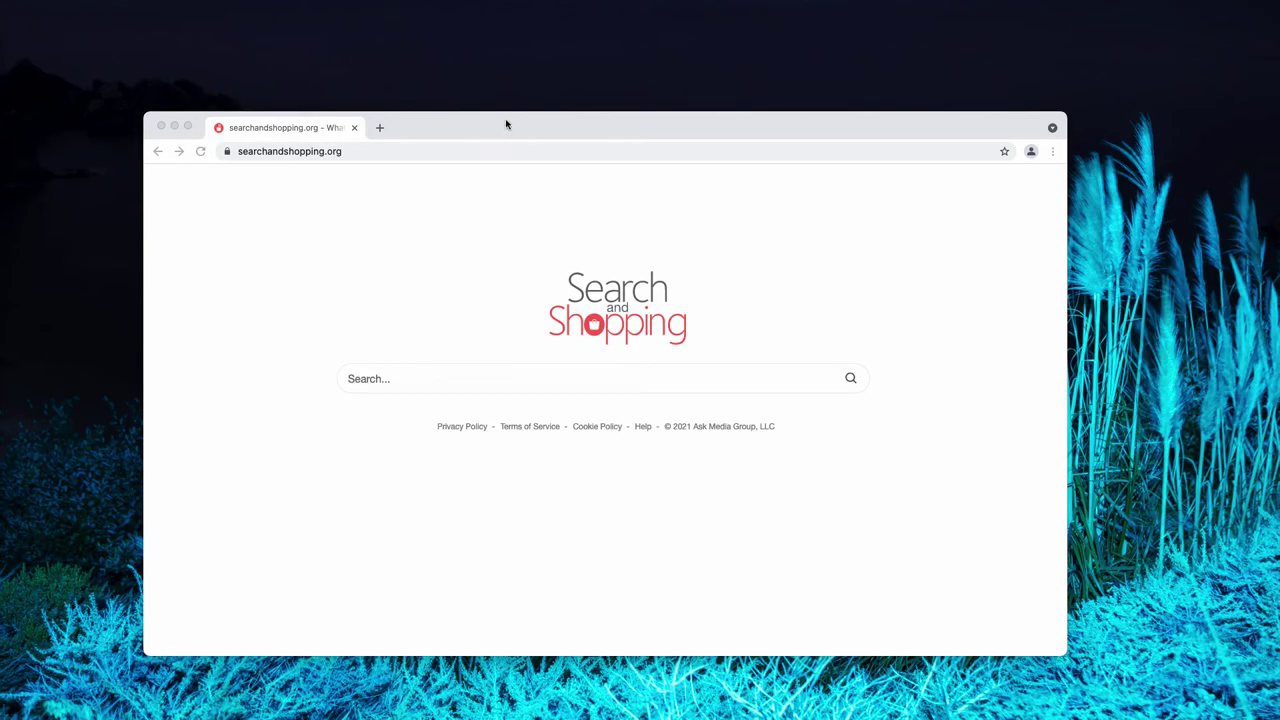
# Search for "car" on searchandshopping.org, look at the results page and return to its home page
pyautogui.moveTo(506, 120); pyautogui.dragTo(516, 127)
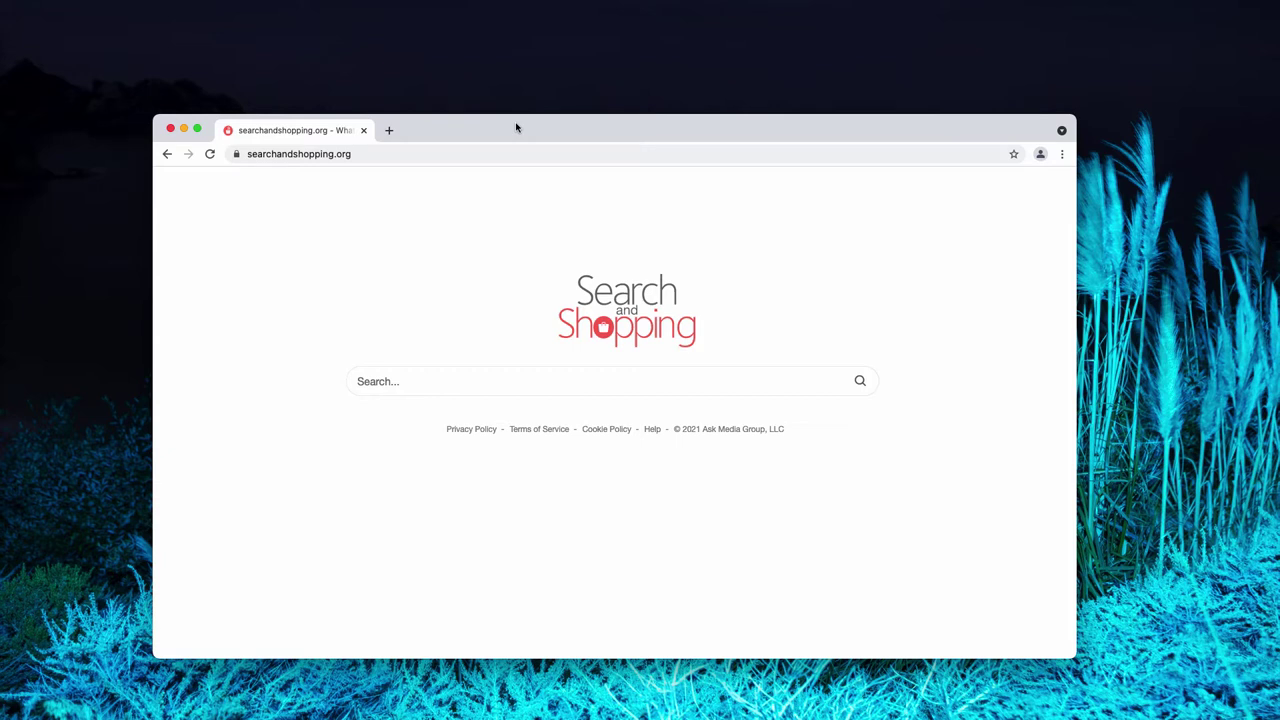
pyautogui.click(622, 381)
pyautogui.write('car')
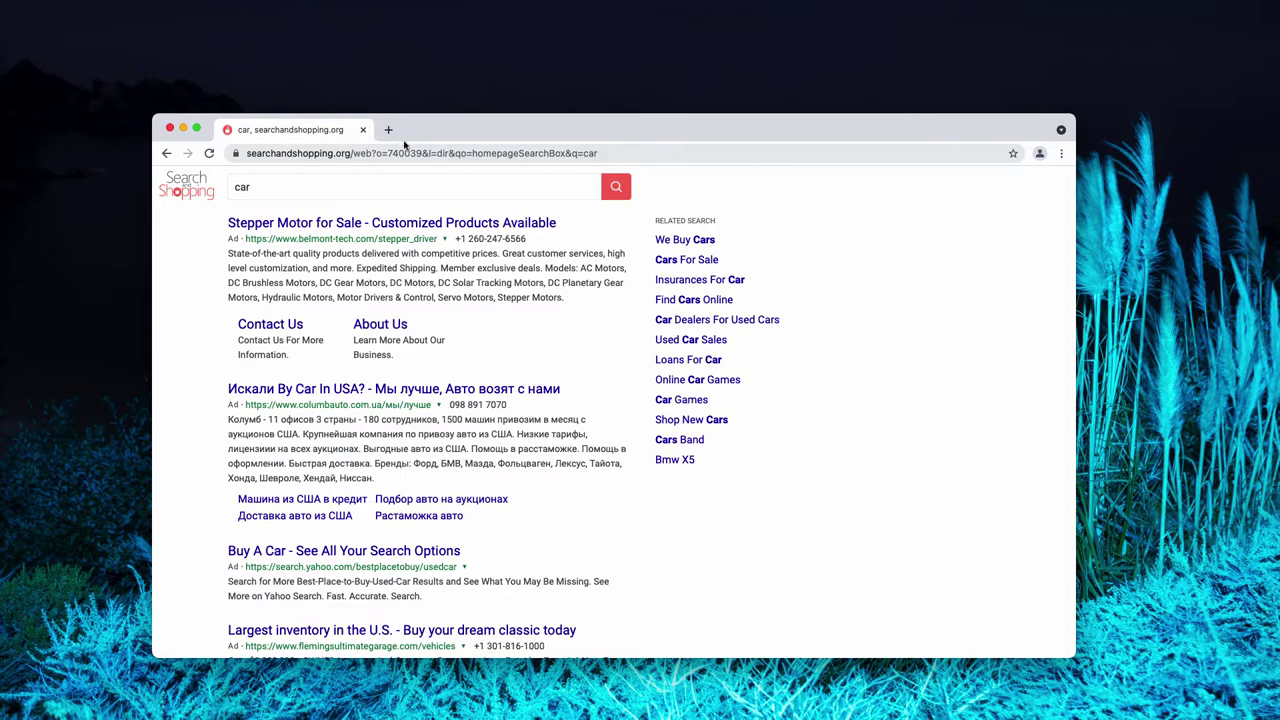
pyautogui.click(166, 153)
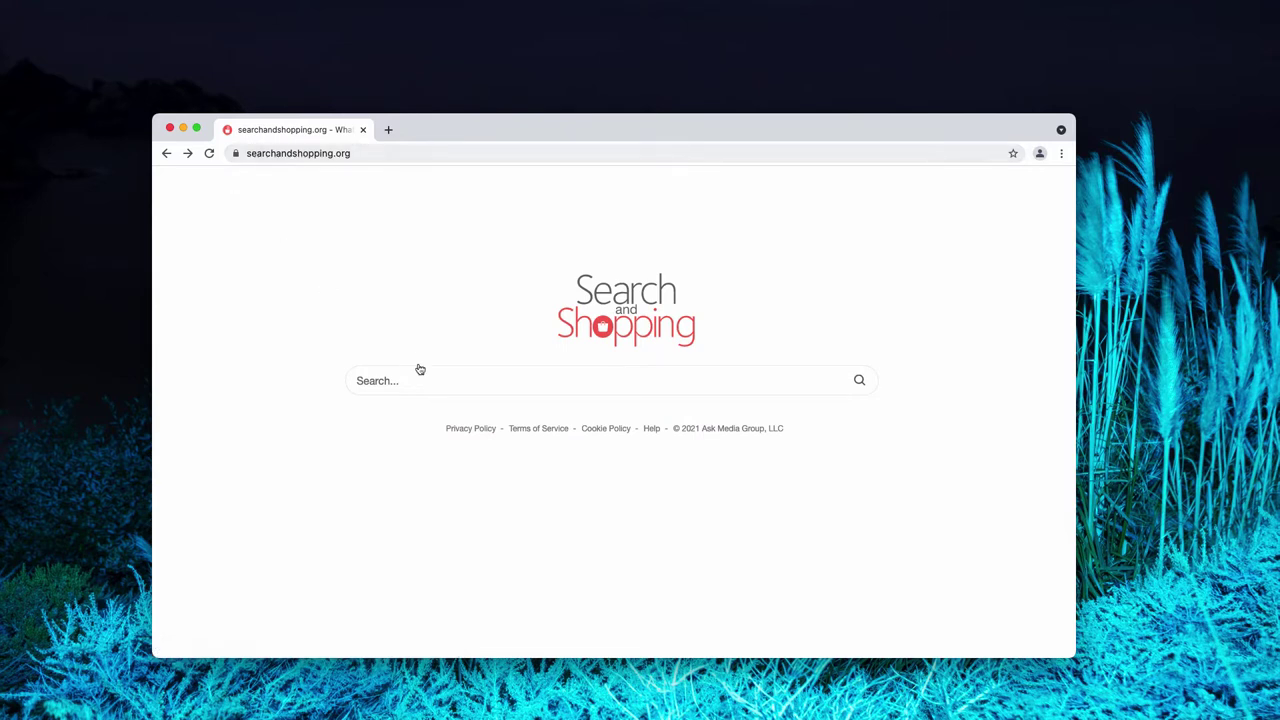
# Search for "iphone" on searchandshopping.org, look at the results and go back to the home page
pyautogui.write('cphone')
pyautogui.press('Return')
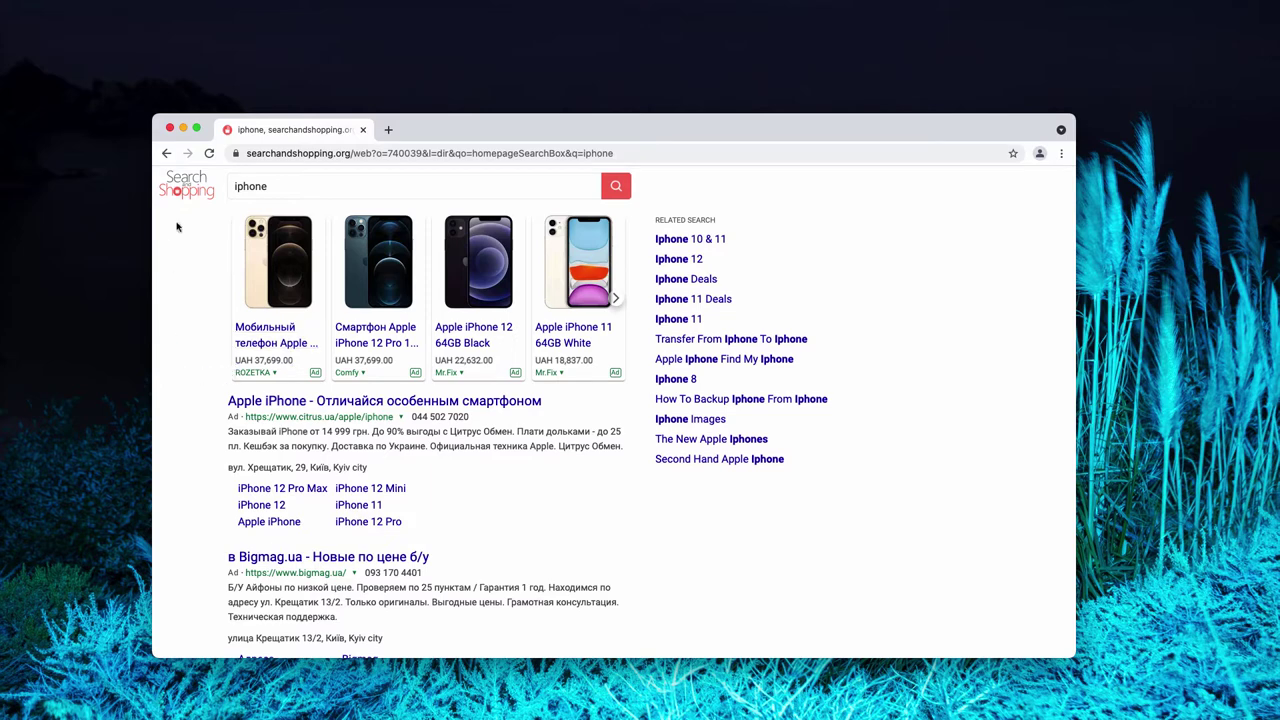
pyautogui.click(167, 153)
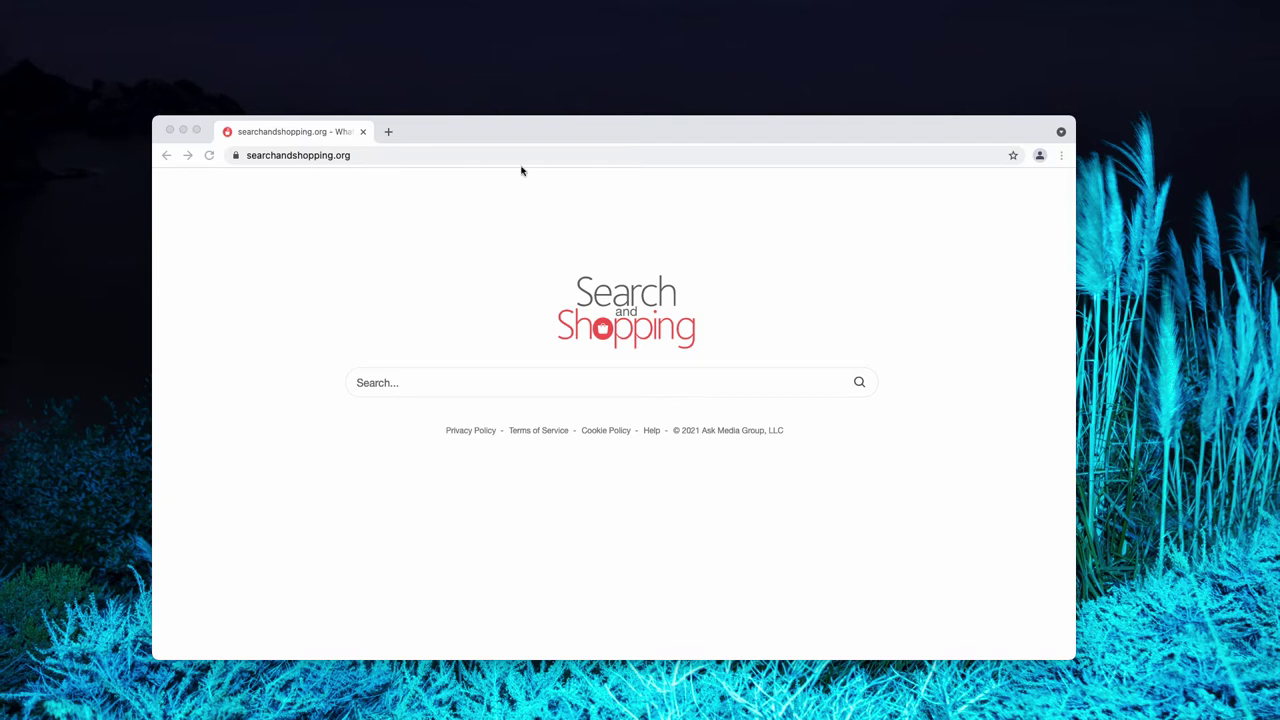
pyautogui.click(253, 138)
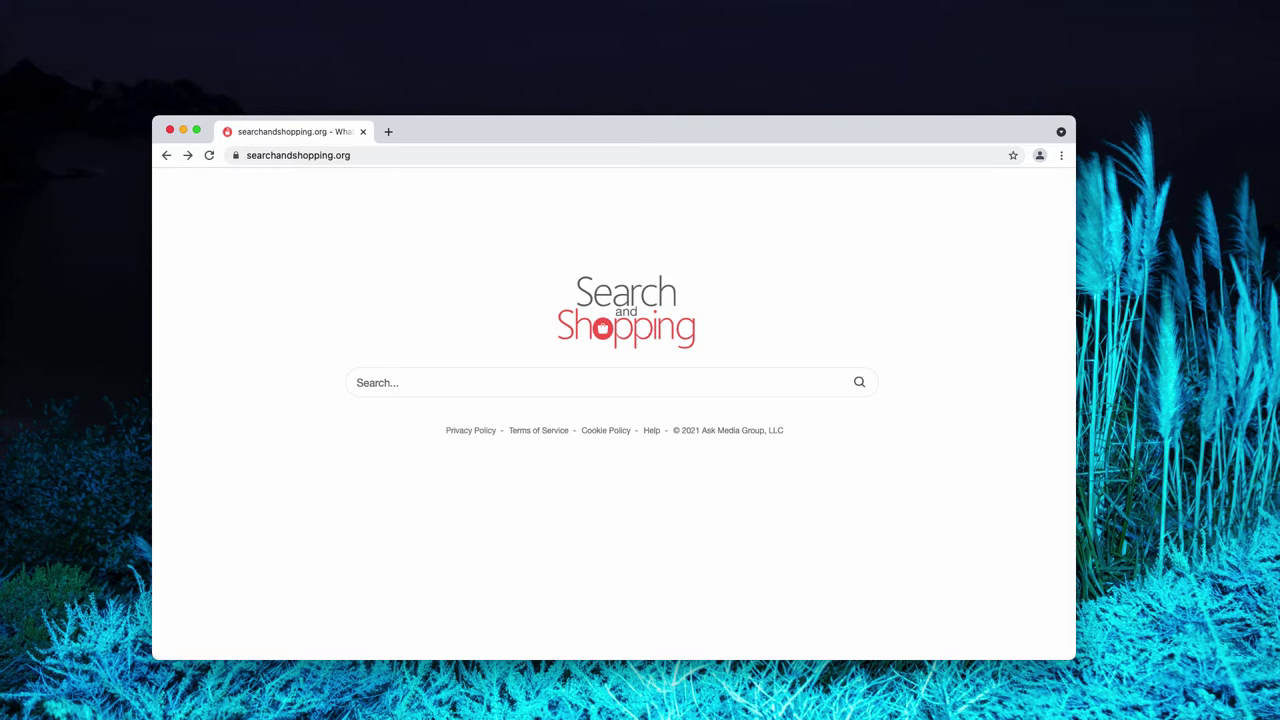
pyautogui.moveTo(461, 132); pyautogui.dragTo(463, 131)
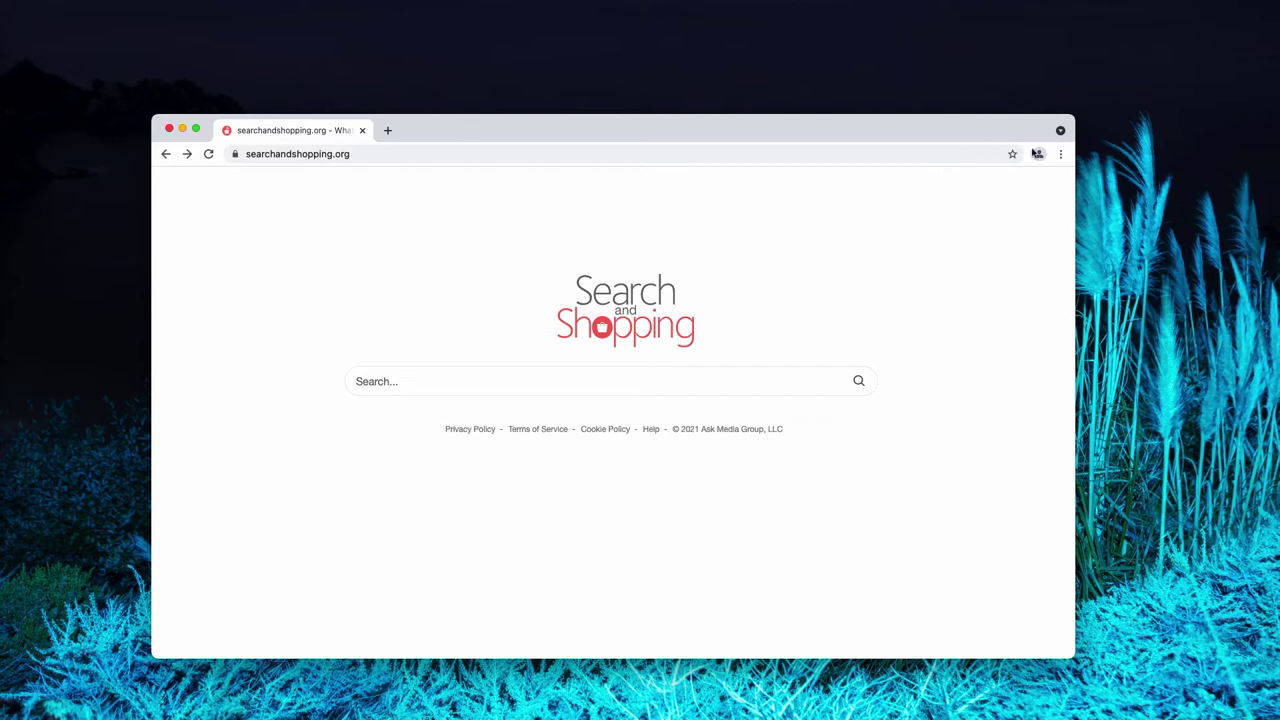
# Check the installed extensions on the browser's Extensions page and close that page
pyautogui.click(1061, 154)
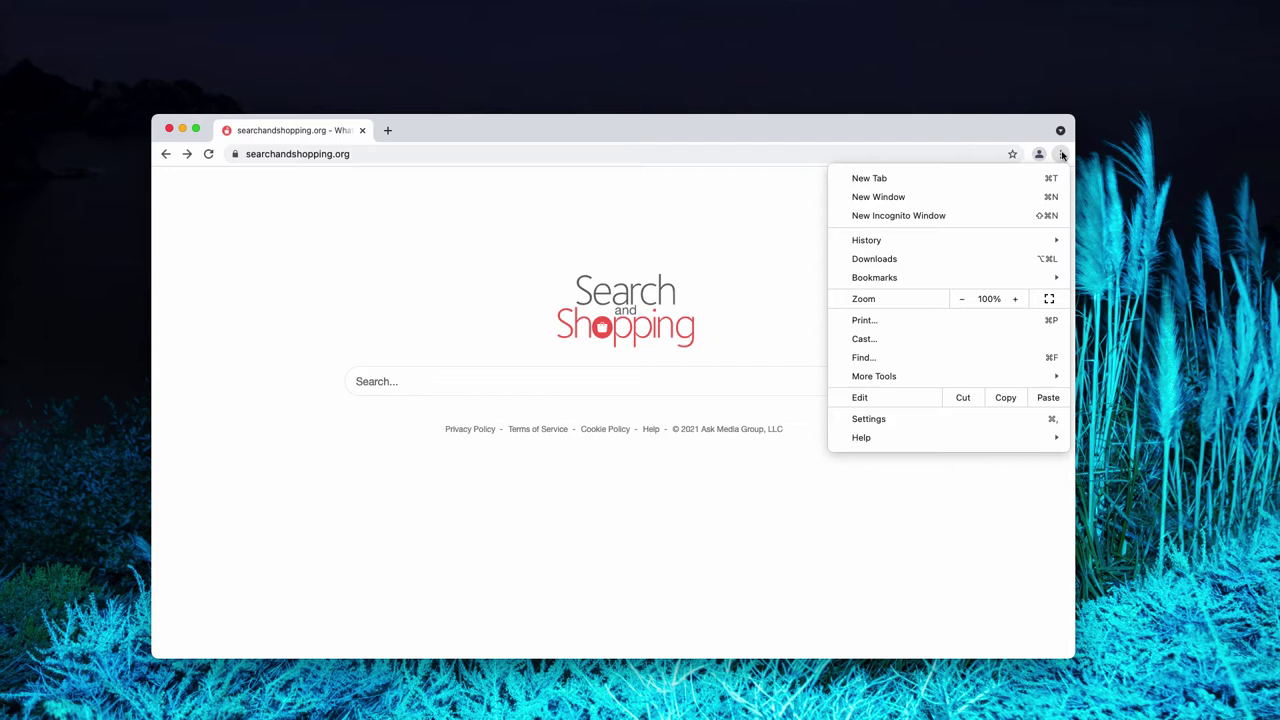
pyautogui.moveTo(904, 376)
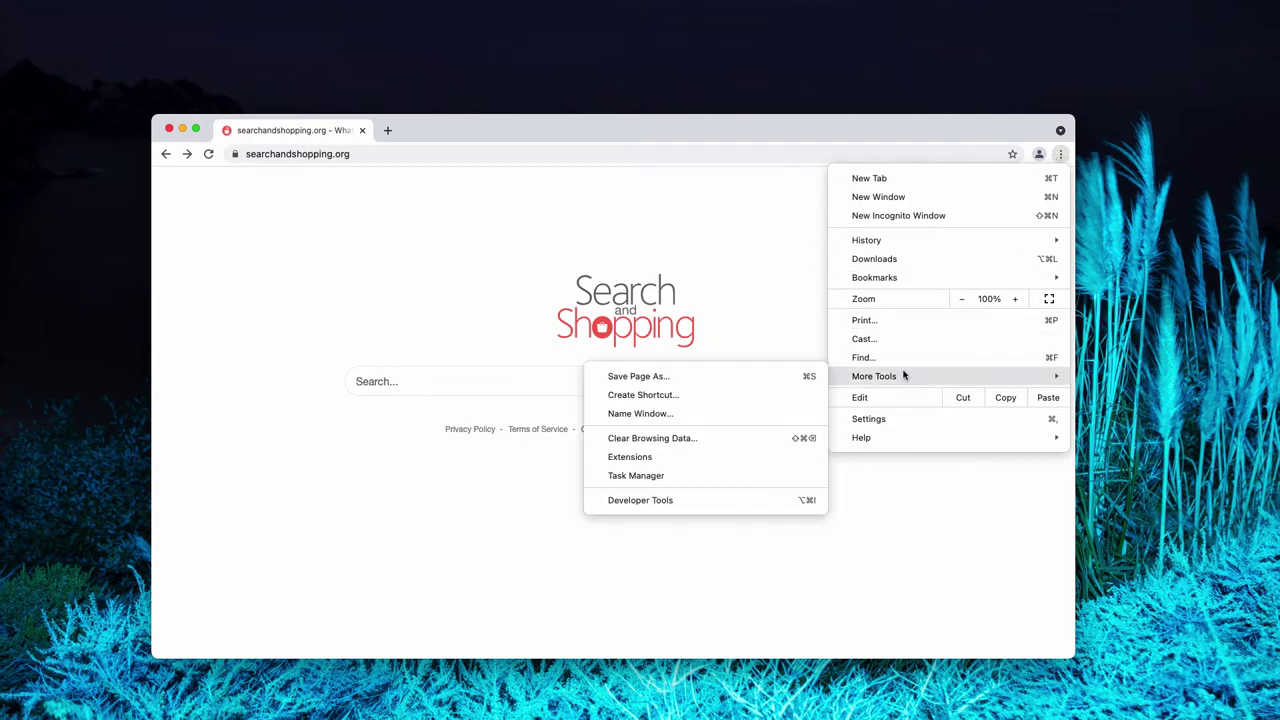
pyautogui.click(697, 458)
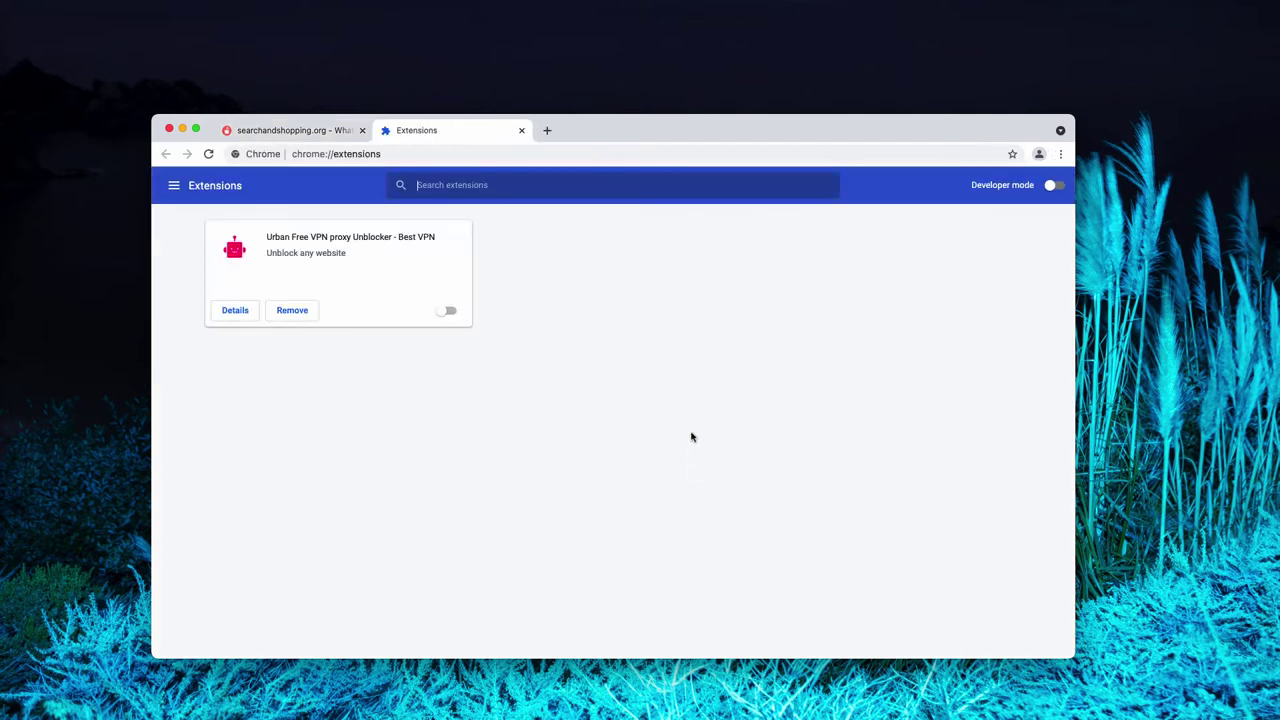
pyautogui.moveTo(736, 134); pyautogui.dragTo(733, 139)
pyautogui.click(443, 316)
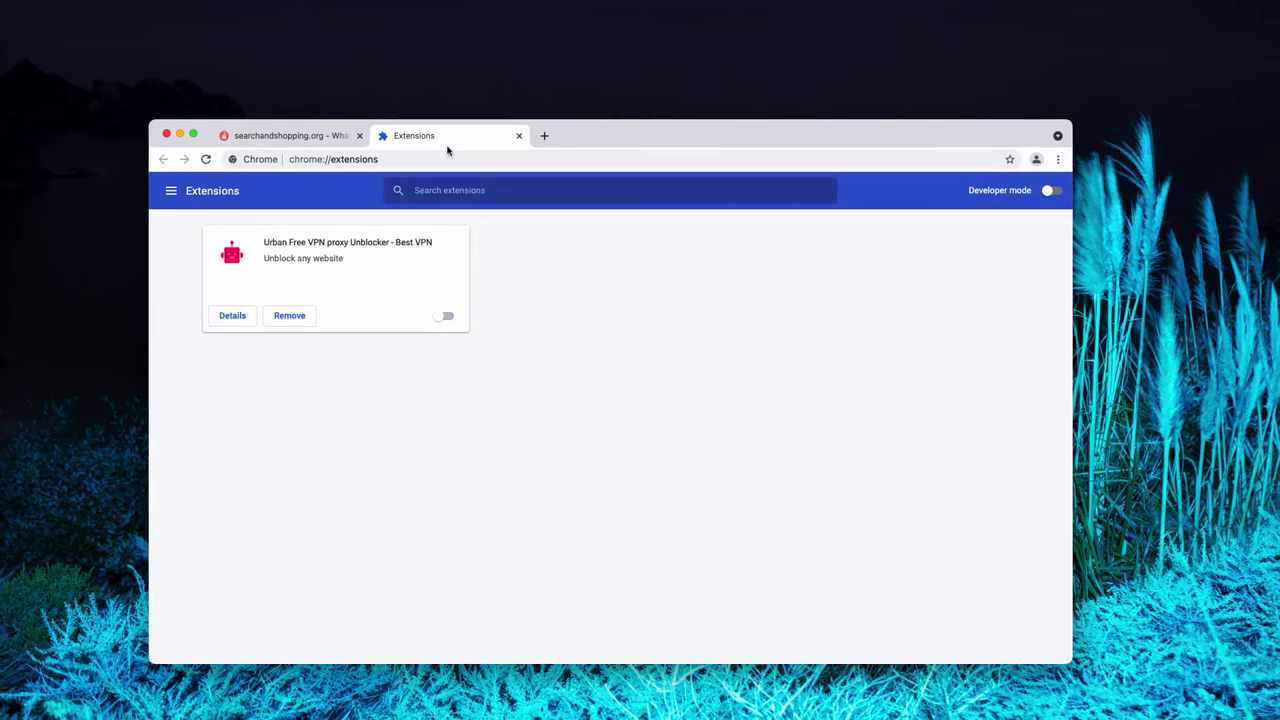
pyautogui.click(519, 136)
pyautogui.moveTo(429, 133); pyautogui.dragTo(427, 136)
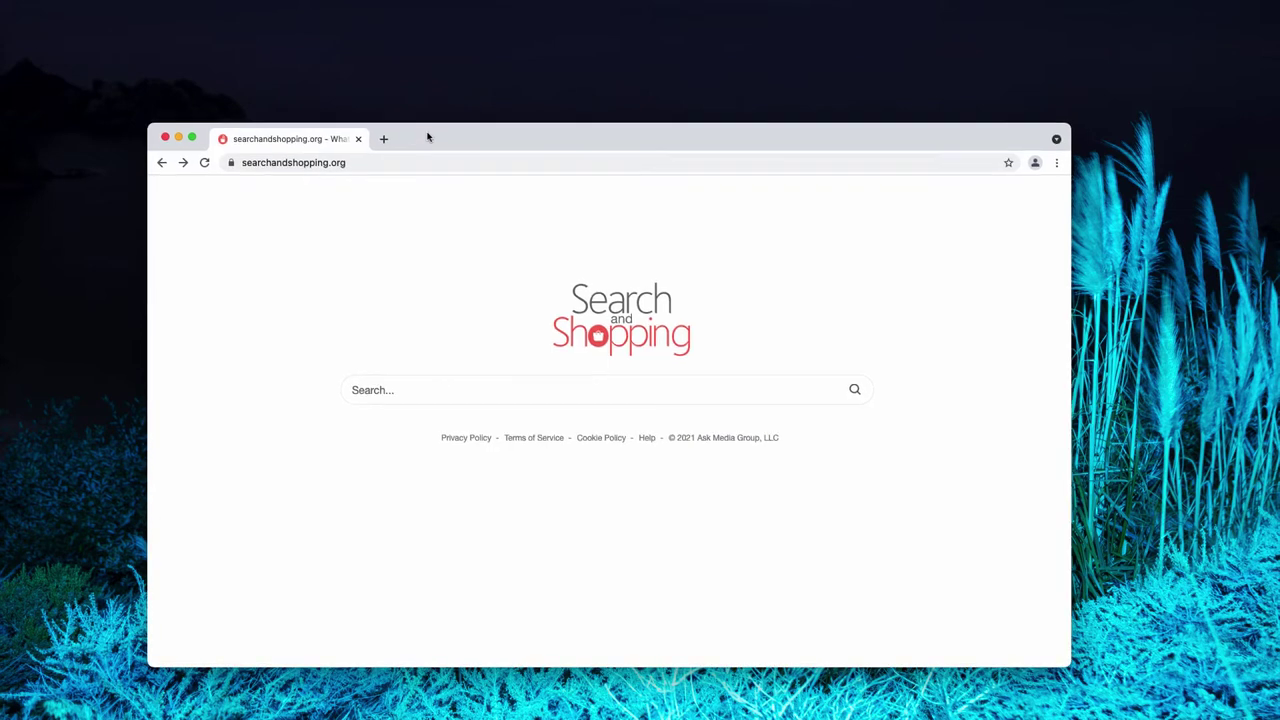
# Switch to Finder, look through the Applications folder for suspicious apps and close the window
pyautogui.click(427, 159)
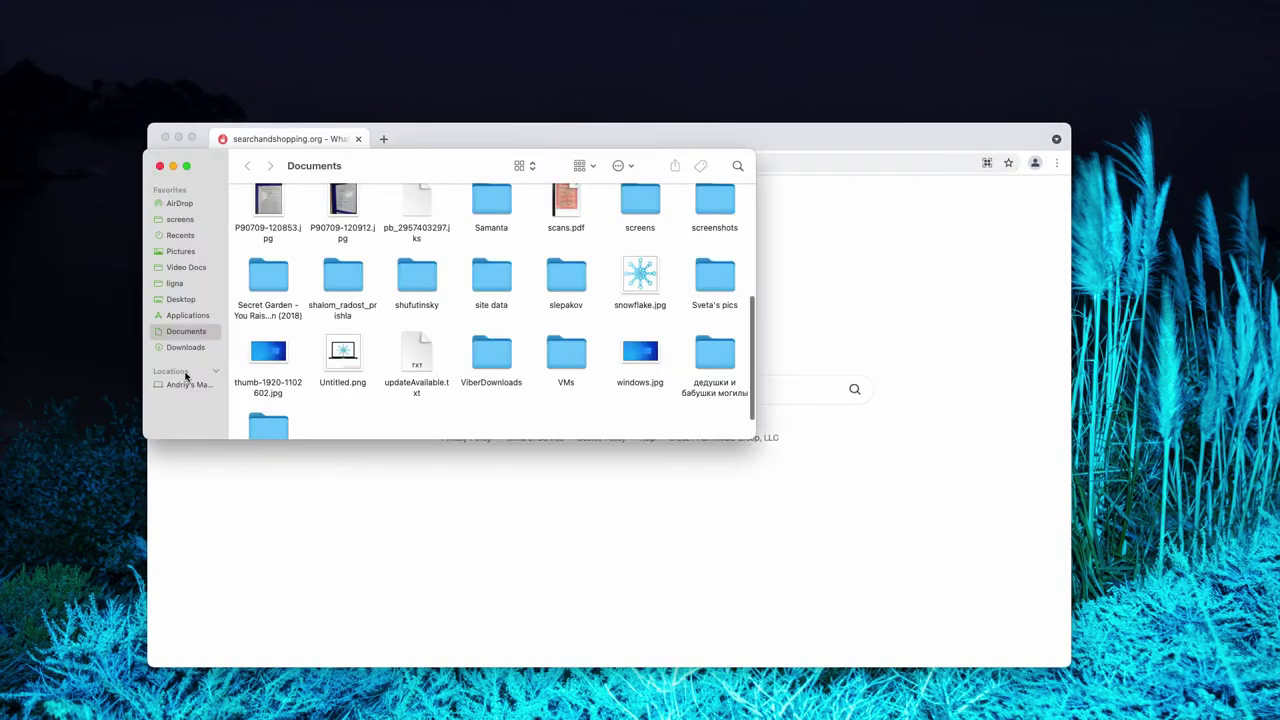
pyautogui.click(199, 268)
pyautogui.click(197, 299)
pyautogui.click(198, 315)
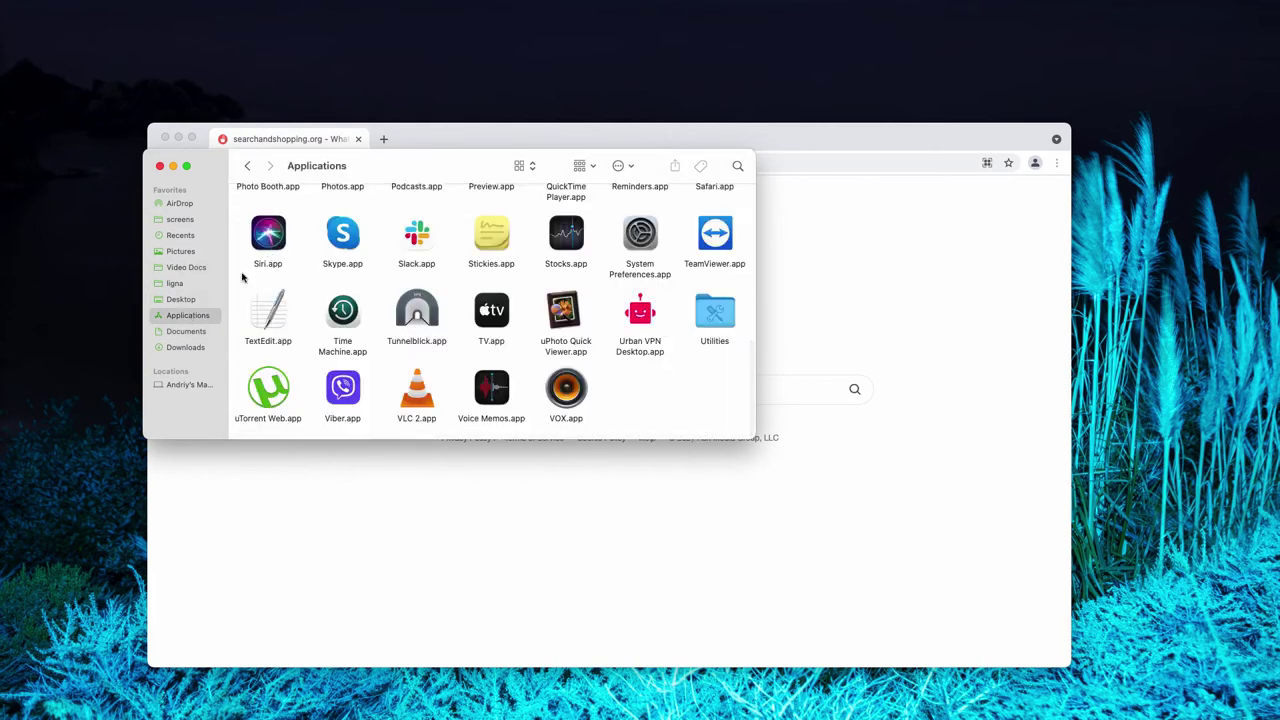
pyautogui.moveTo(408, 172); pyautogui.dragTo(594, 217)
pyautogui.scroll(10, 697, 400)
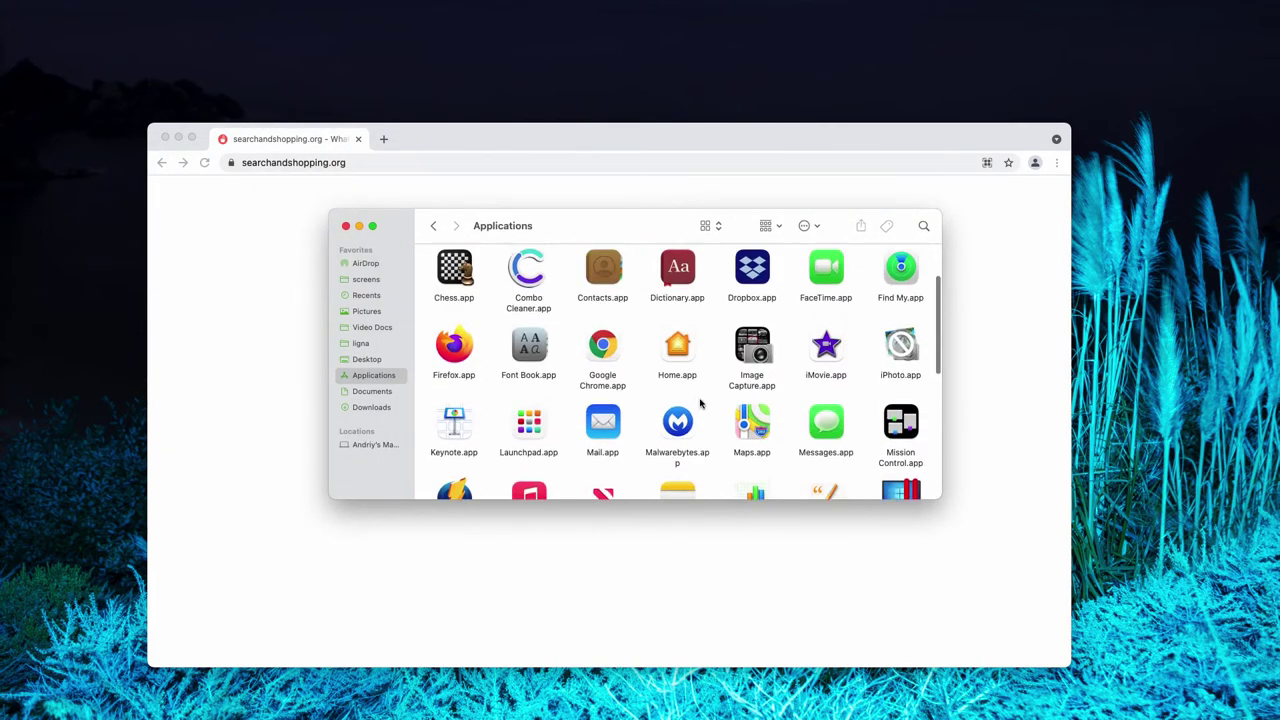
pyautogui.scroll(-10, 700, 403)
pyautogui.scroll(10, 496, 370)
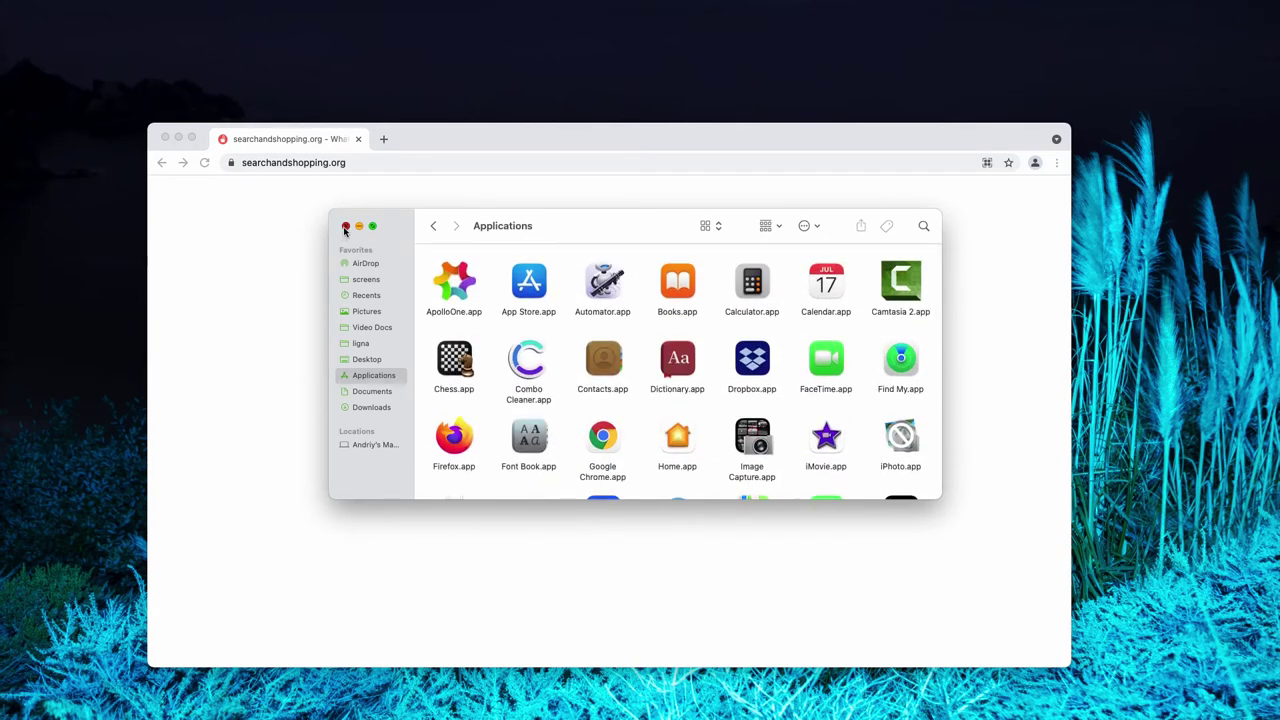
pyautogui.click(345, 225)
# Open combocleaner.com in a new browser tab and close the searchandshopping.org tab
pyautogui.click(394, 158)
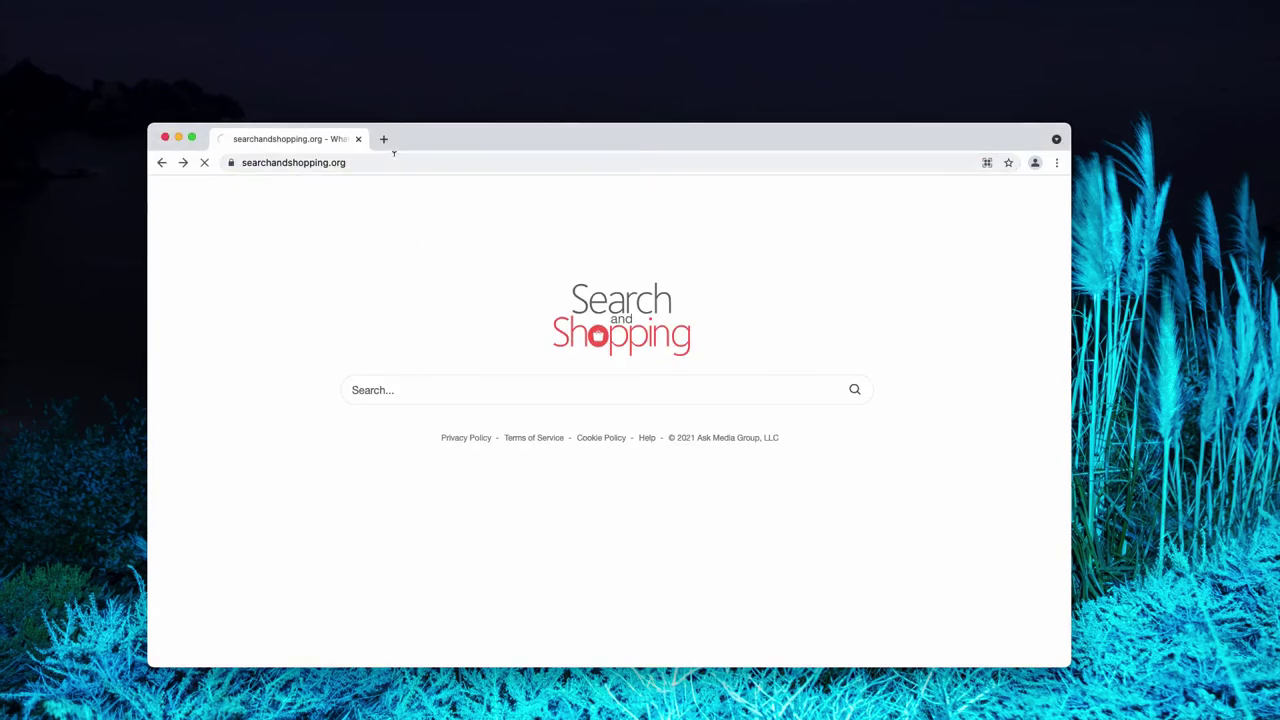
pyautogui.press('super+t')
pyautogui.write('combocleaner.com')
pyautogui.press('Return')
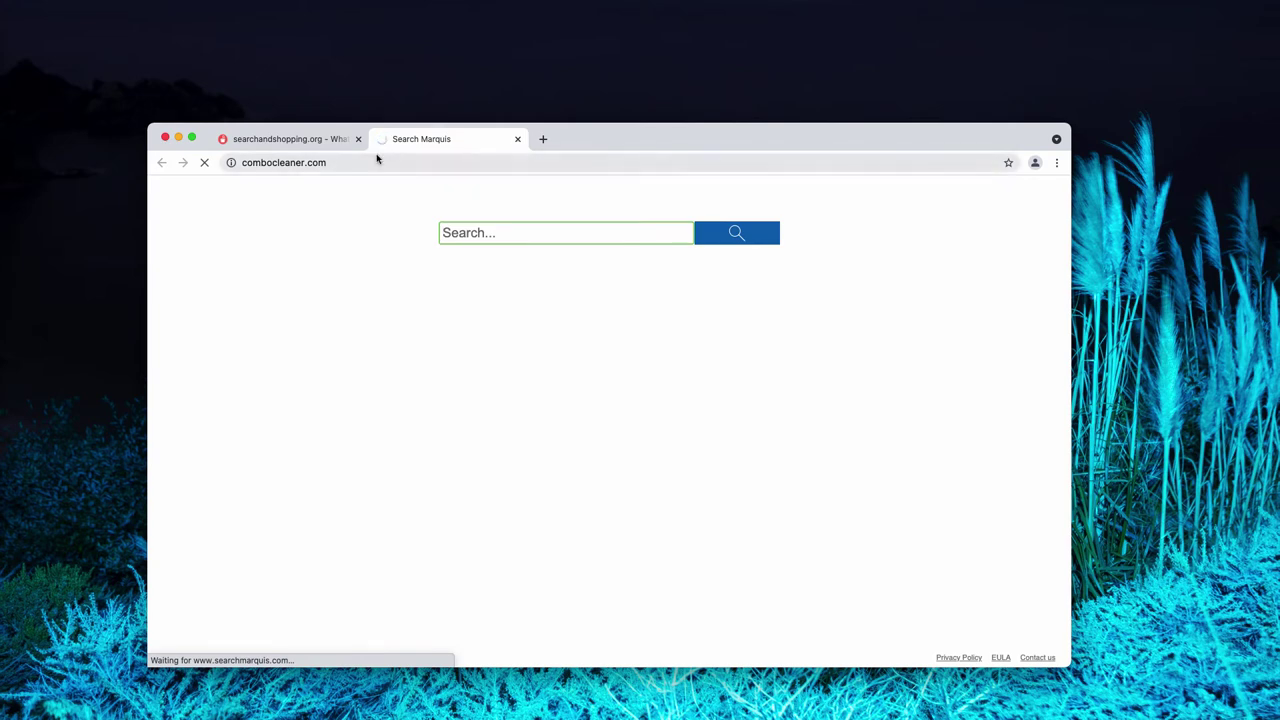
pyautogui.click(358, 139)
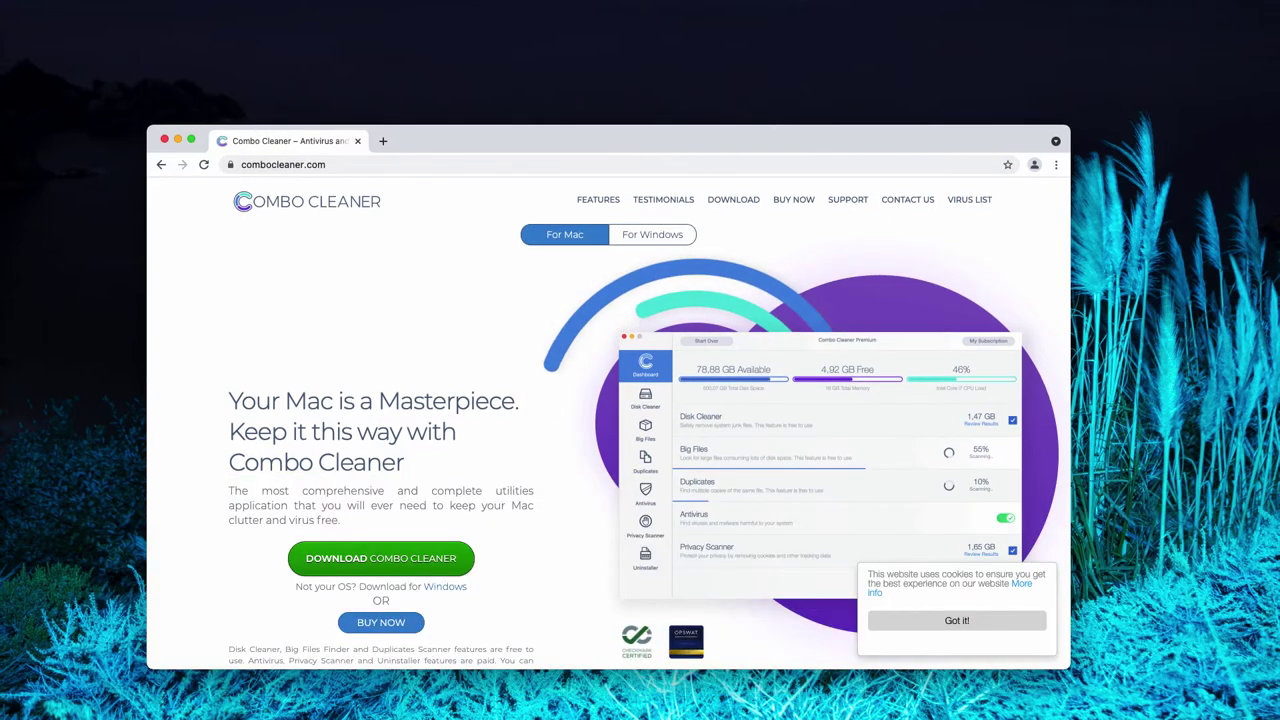
# Switch to Combo Cleaner, close the remaining browser page and start a Combo Scan
pyautogui.click(135, 160)
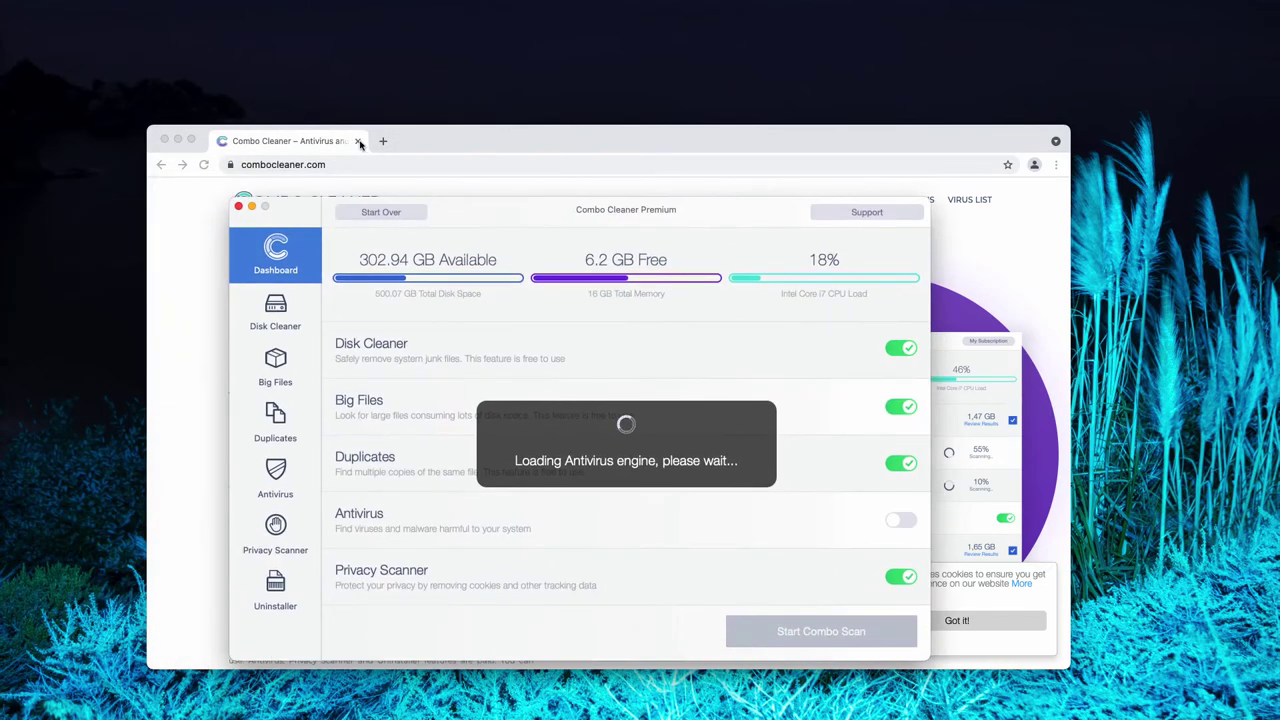
pyautogui.click(357, 141)
pyautogui.moveTo(500, 203); pyautogui.dragTo(532, 190)
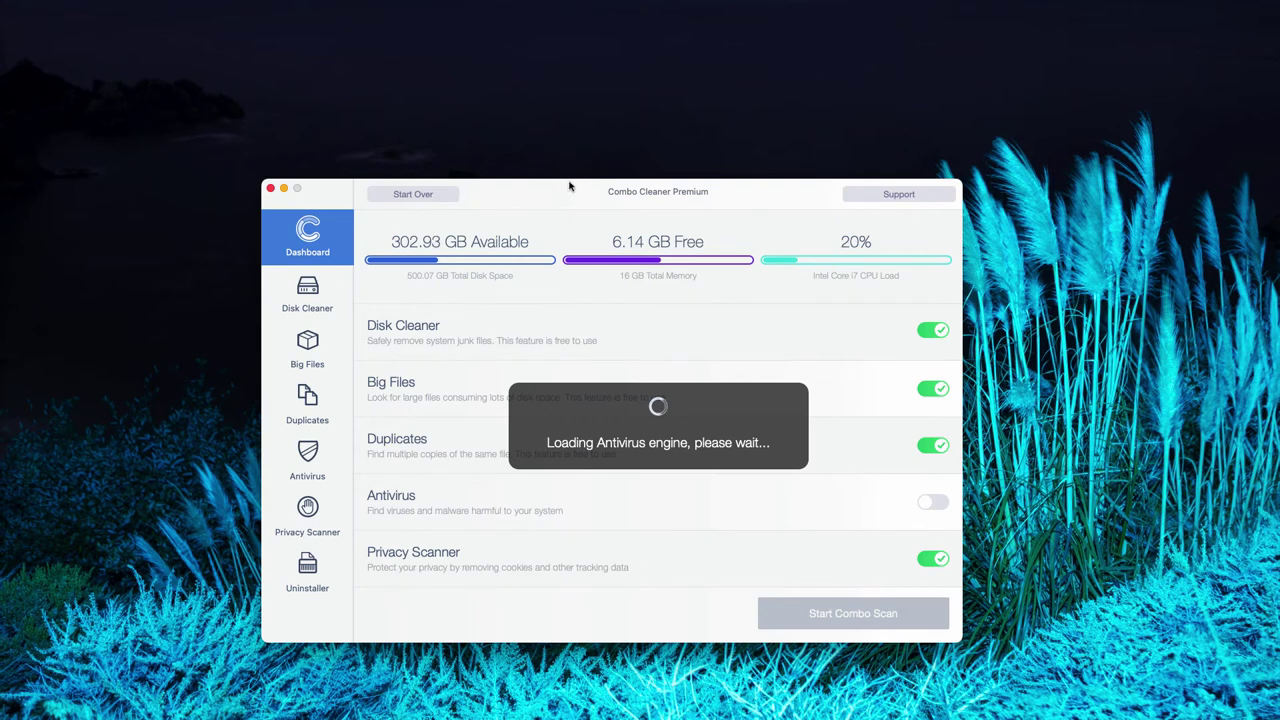
pyautogui.moveTo(580, 194); pyautogui.dragTo(587, 198)
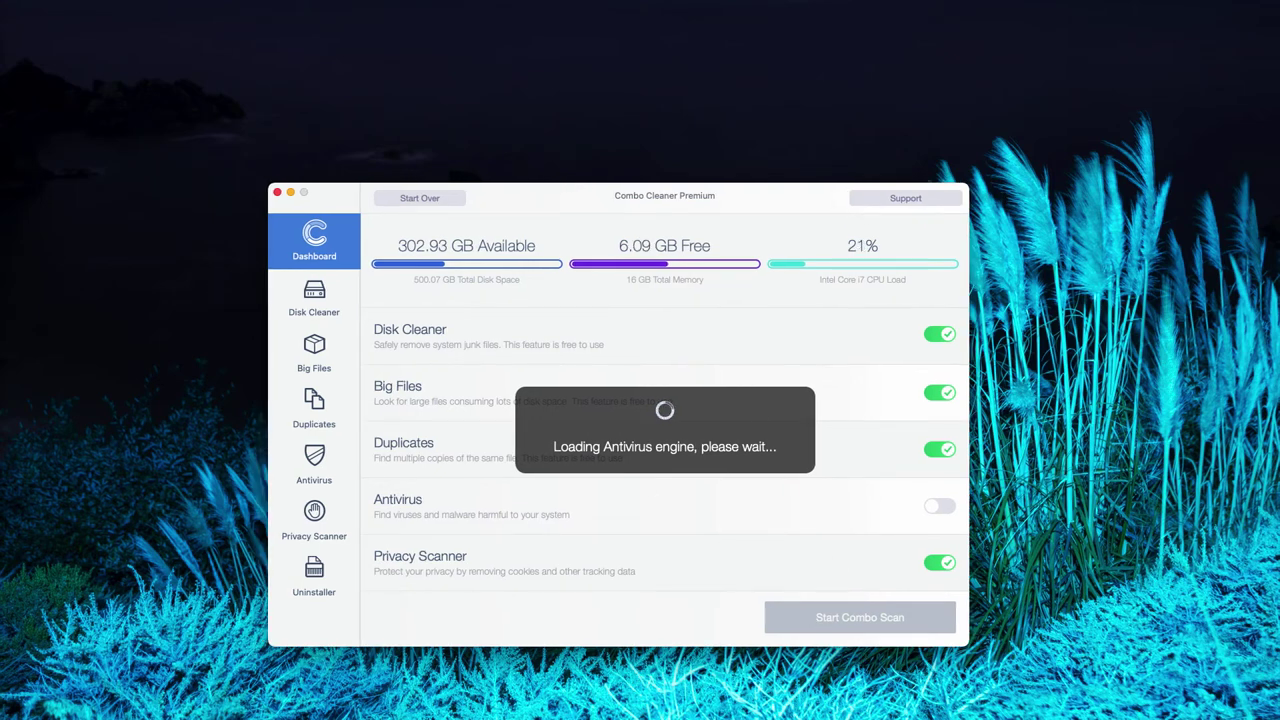
pyautogui.moveTo(746, 216); pyautogui.dragTo(742, 208)
pyautogui.click(829, 606)
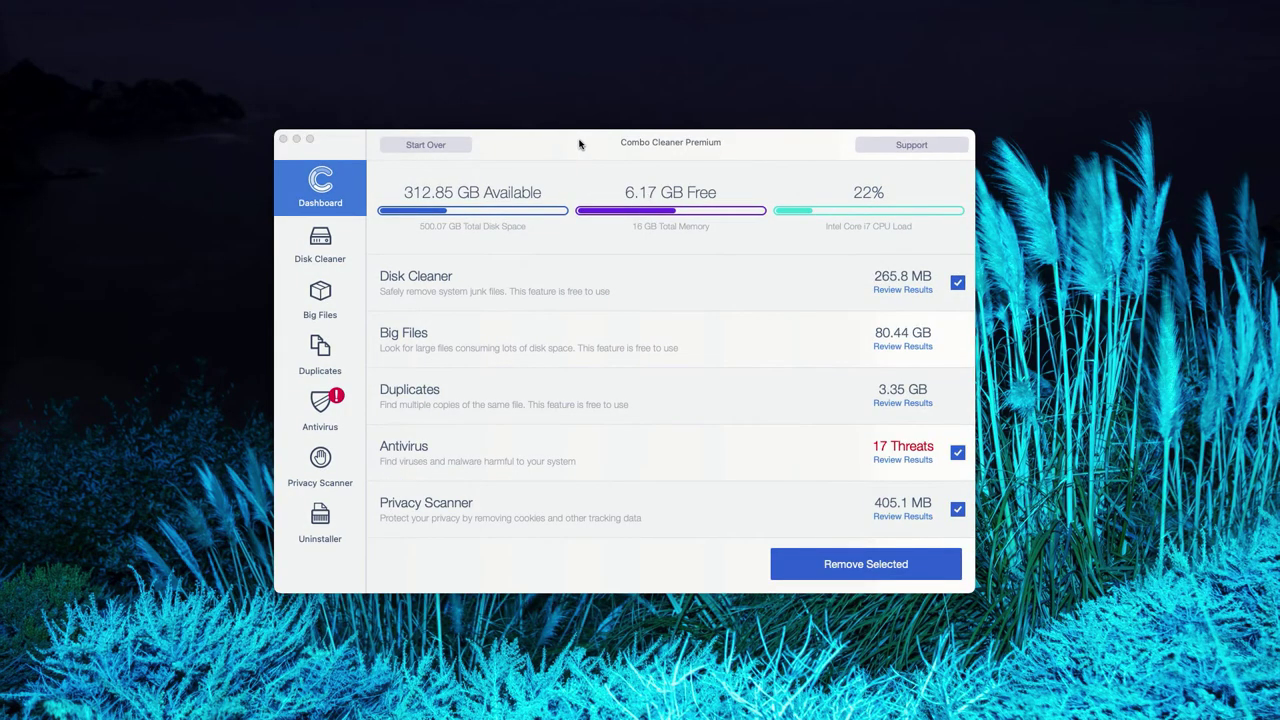
# Open the Antivirus results of the scan and examine the listed infected files and their infection names
pyautogui.click(578, 147)
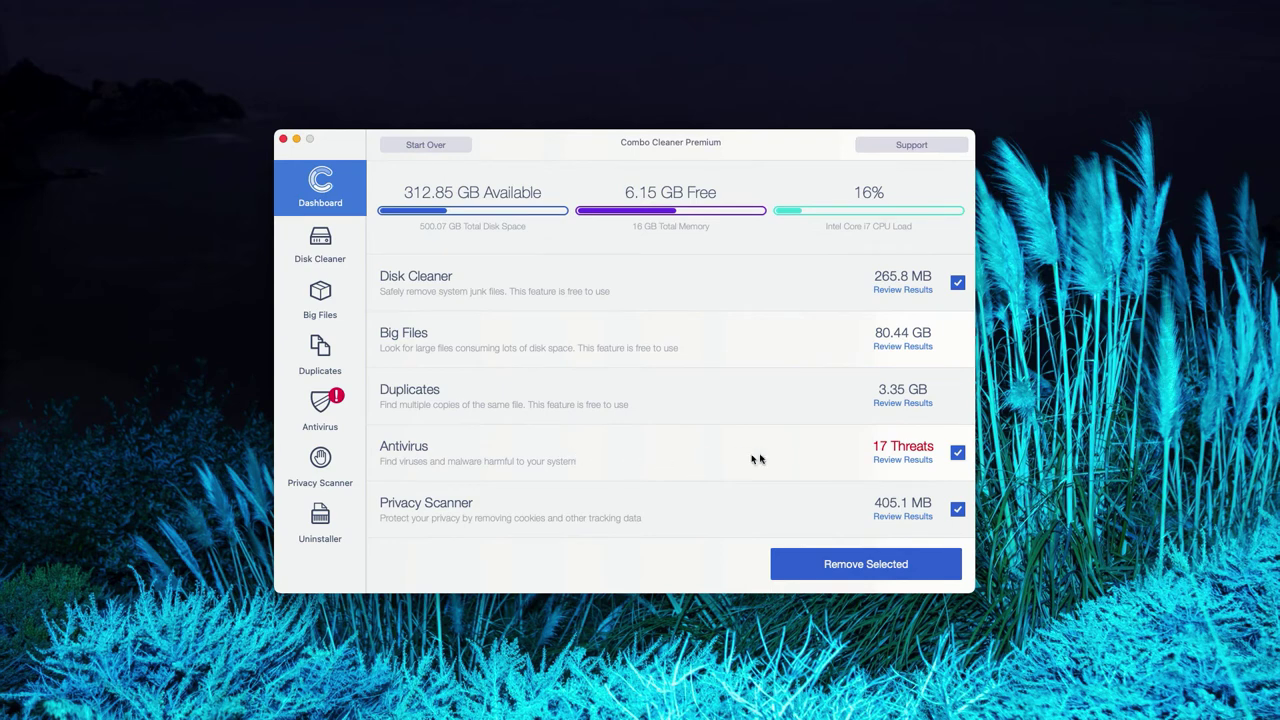
pyautogui.click(910, 462)
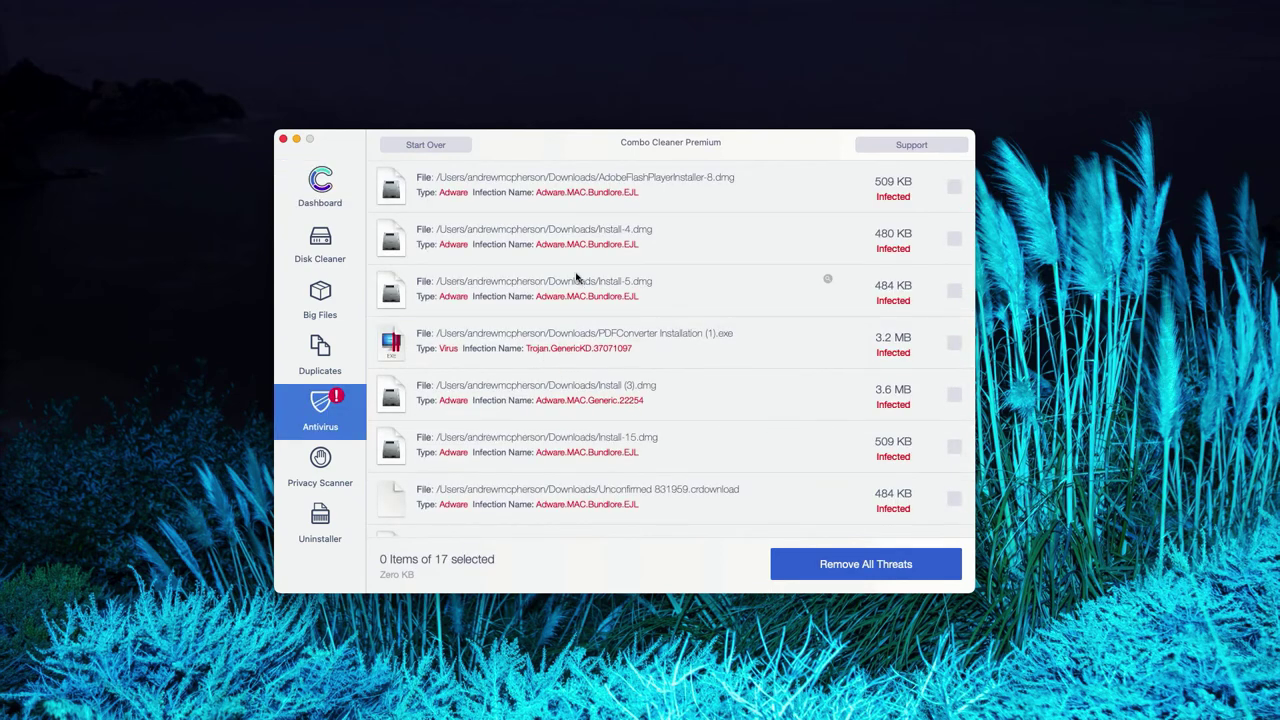
pyautogui.scroll(-2, 563, 277)
pyautogui.scroll(2, 517, 214)
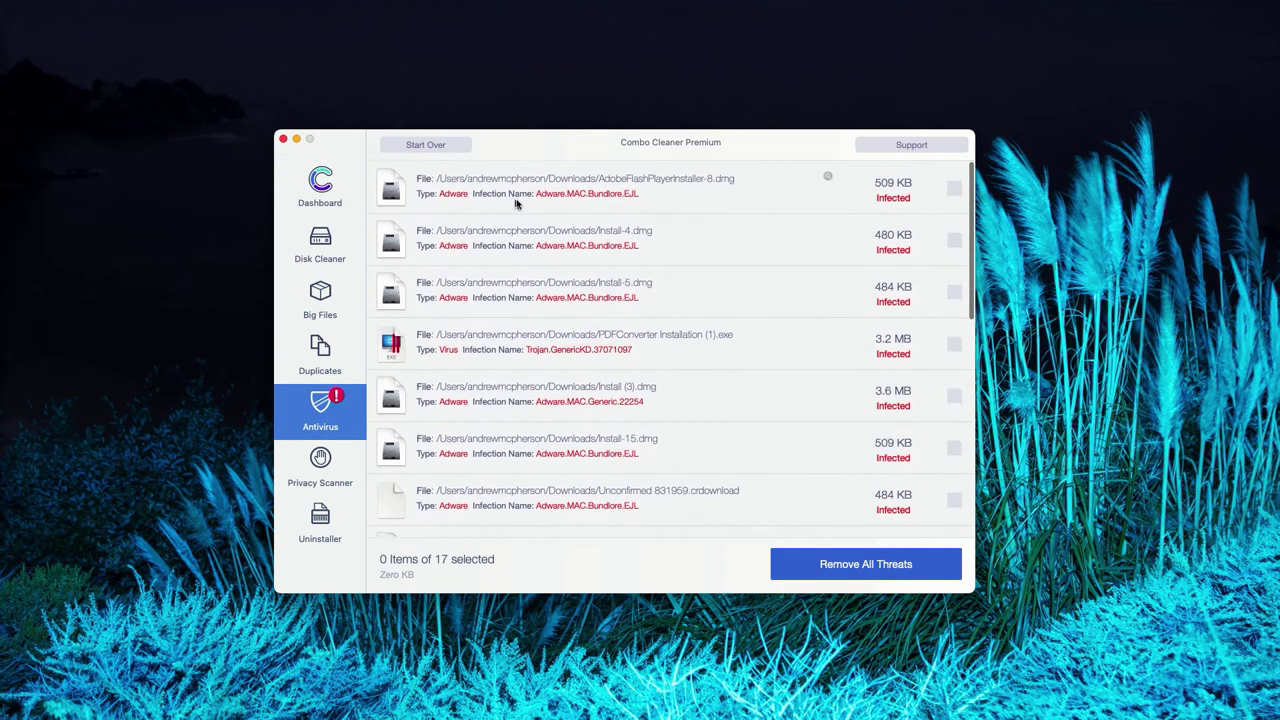
pyautogui.scroll(-5, 590, 424)
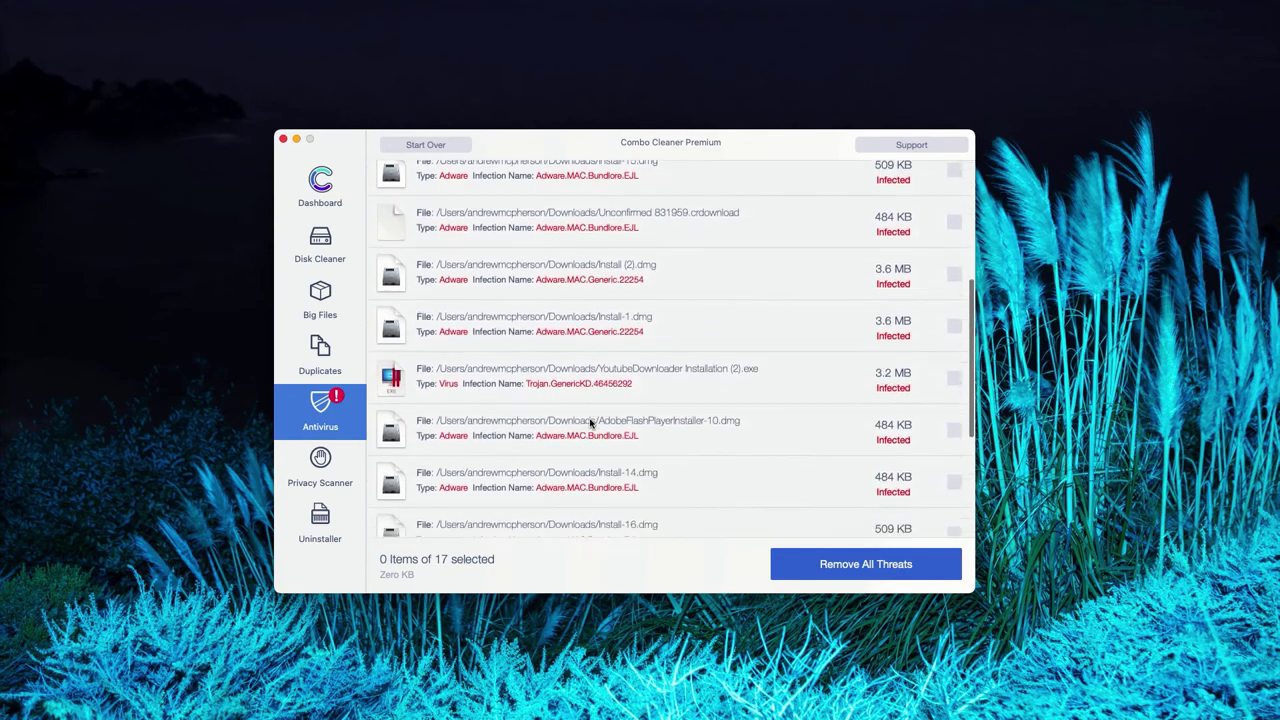
pyautogui.scroll(-3, 590, 424)
pyautogui.scroll(2, 590, 424)
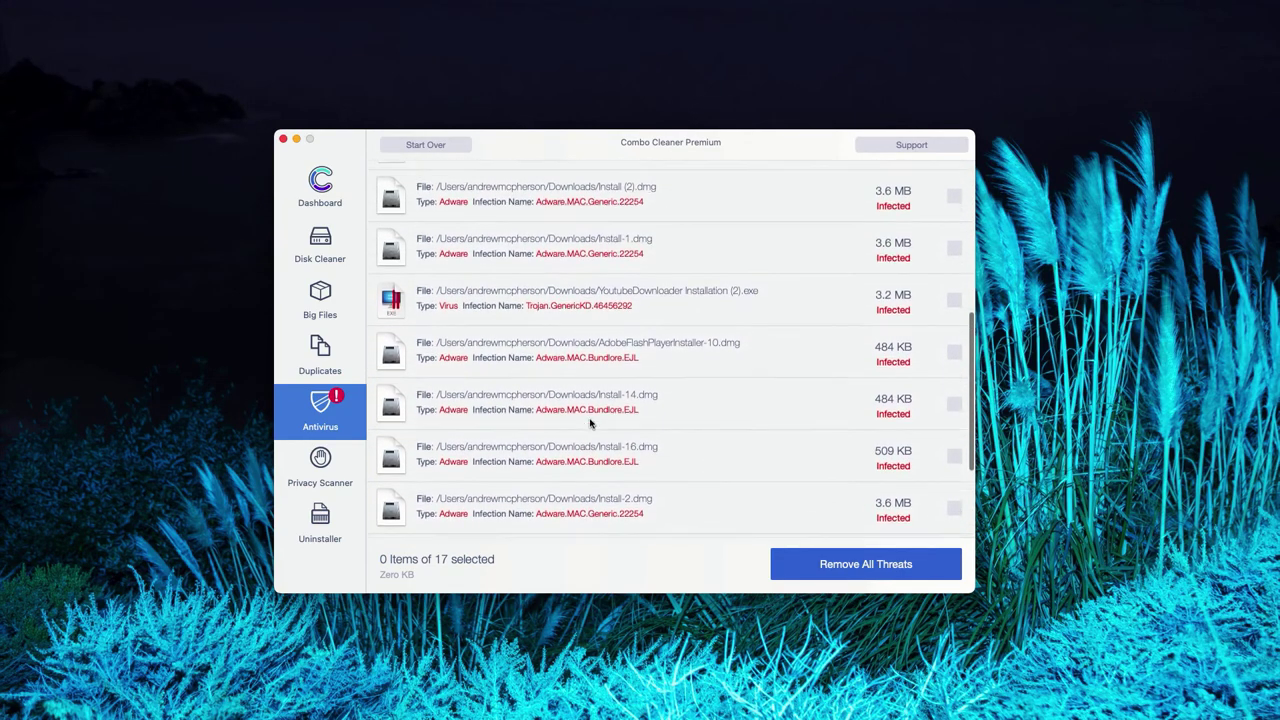
pyautogui.scroll(6, 590, 424)
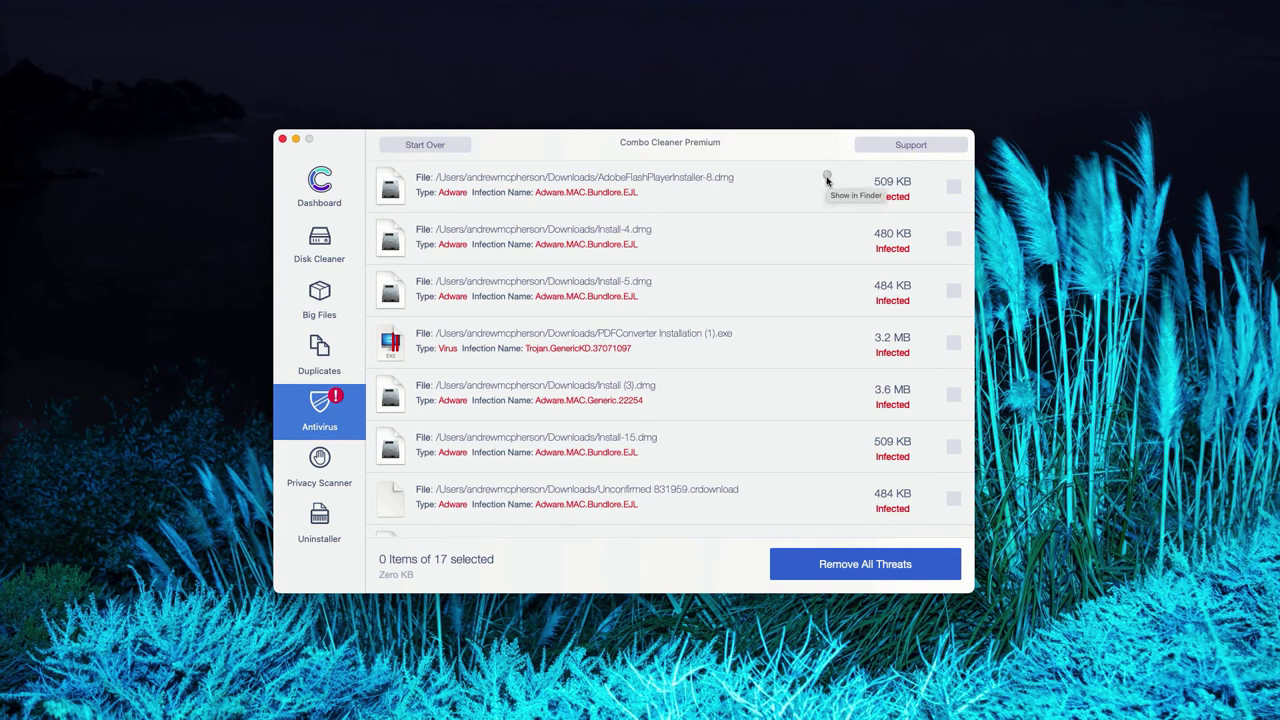
# Show AdobeFlashPlayerInstaller-8.dmg in Finder, move it to the Trash and close the Downloads window
pyautogui.click(827, 178)
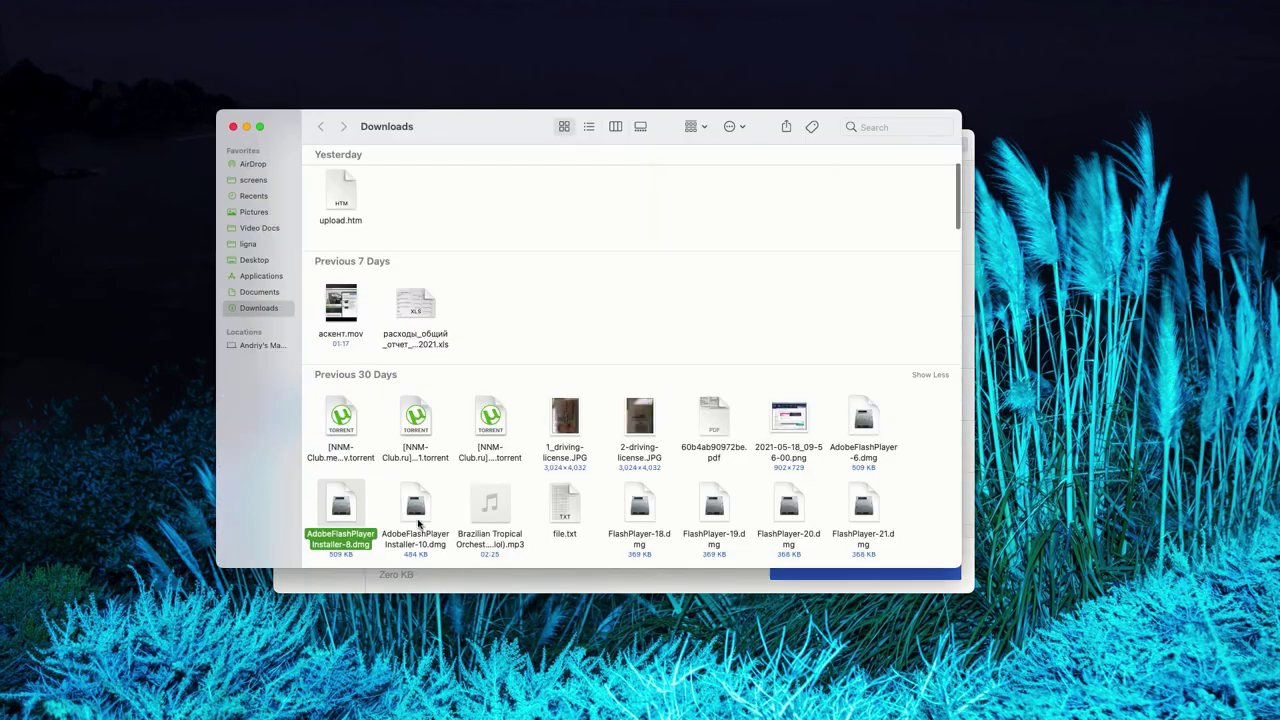
pyautogui.moveTo(440, 133); pyautogui.dragTo(455, 157)
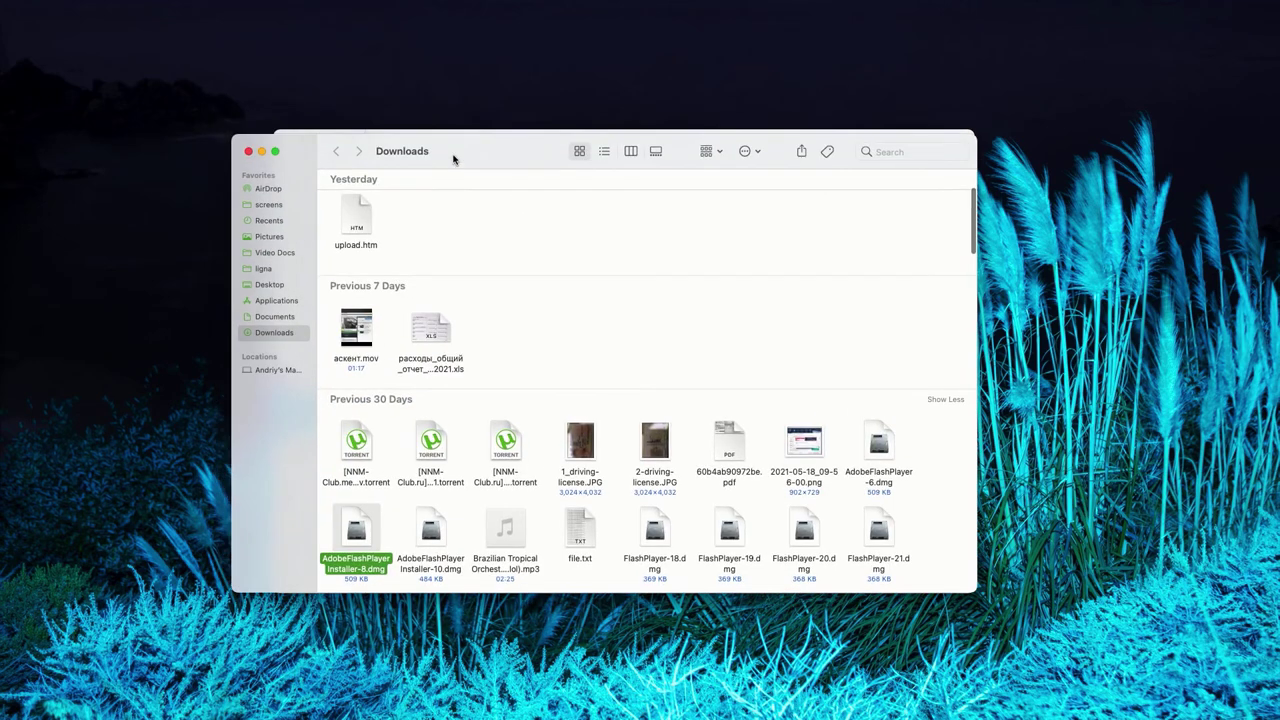
pyautogui.rightClick(358, 535)
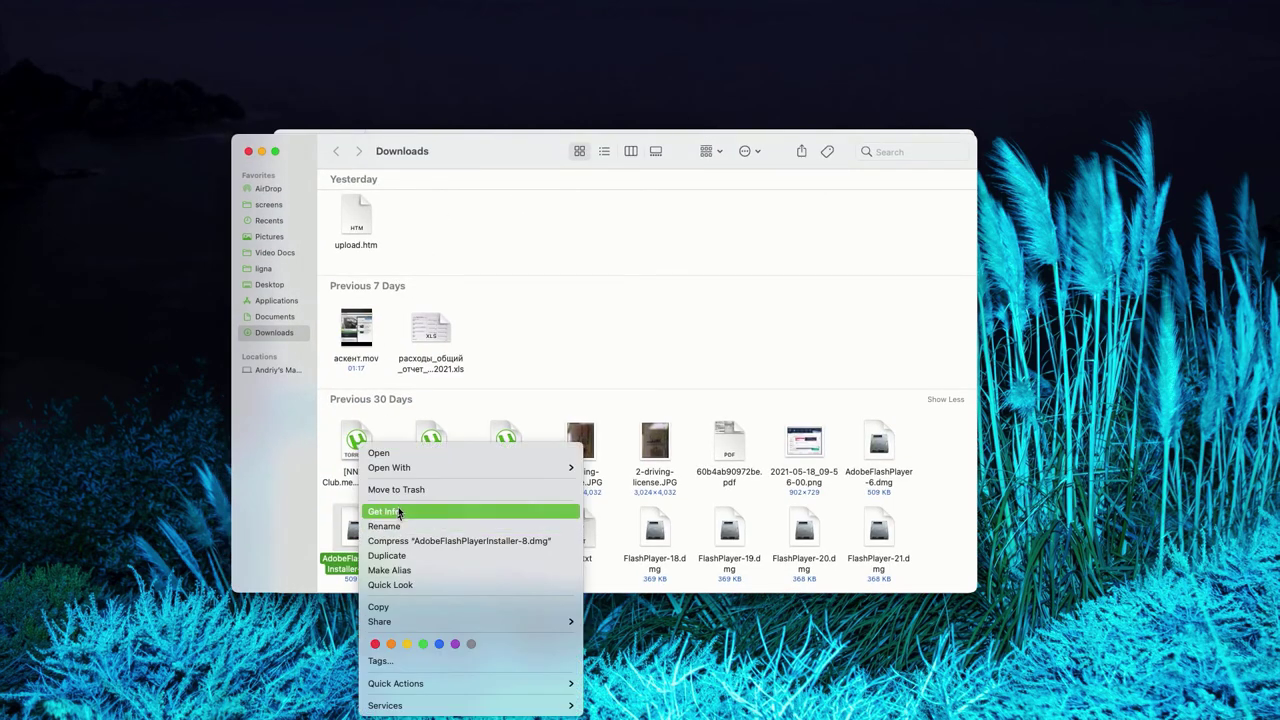
pyautogui.click(379, 491)
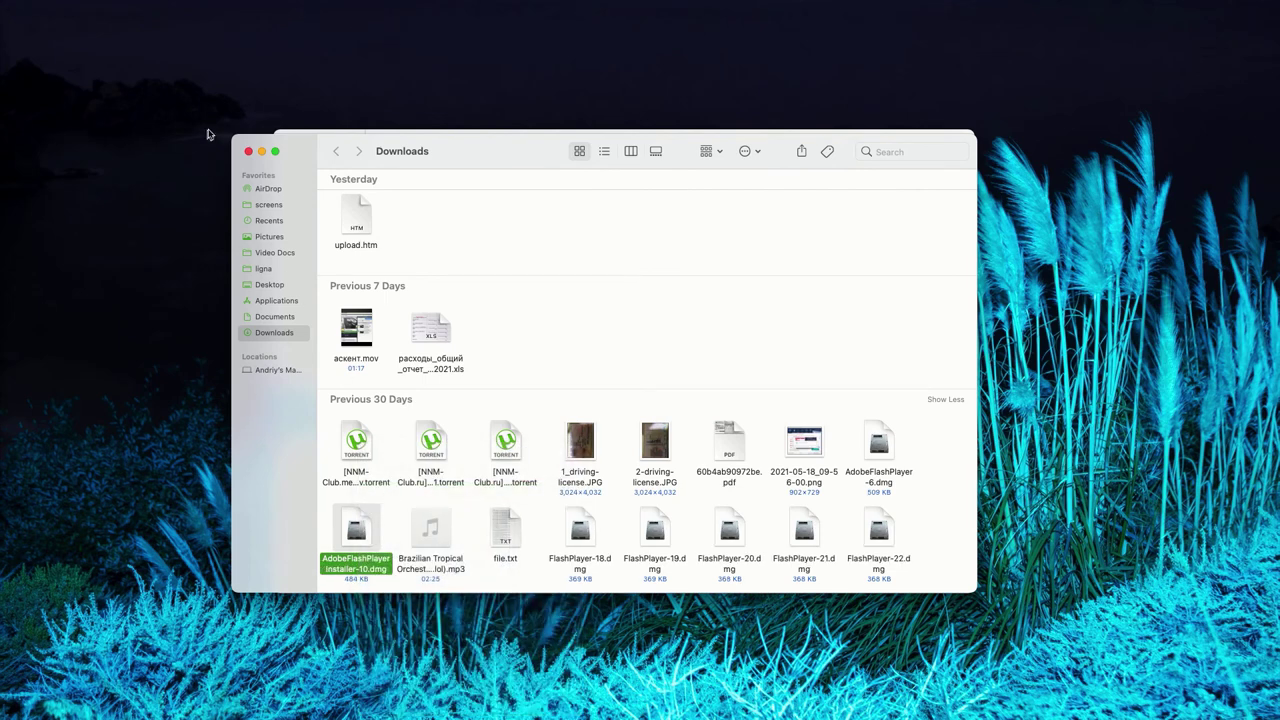
pyautogui.click(248, 151)
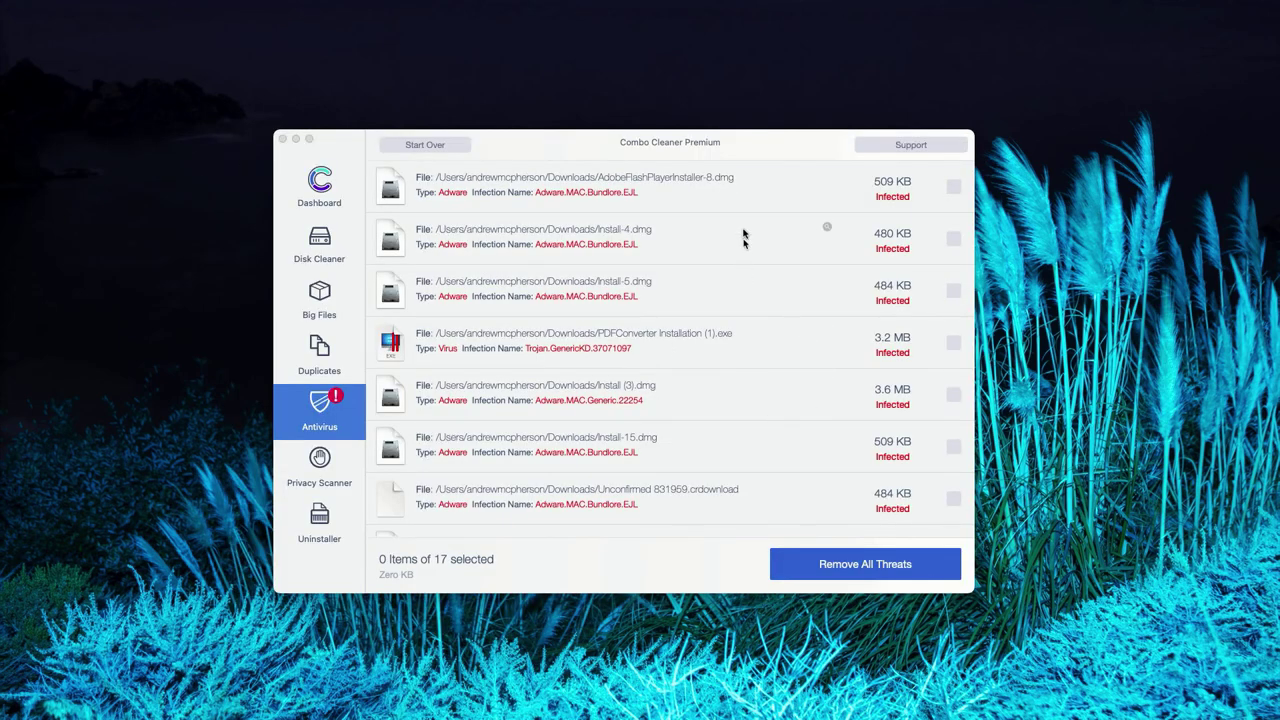
pyautogui.scroll(-2, 746, 375)
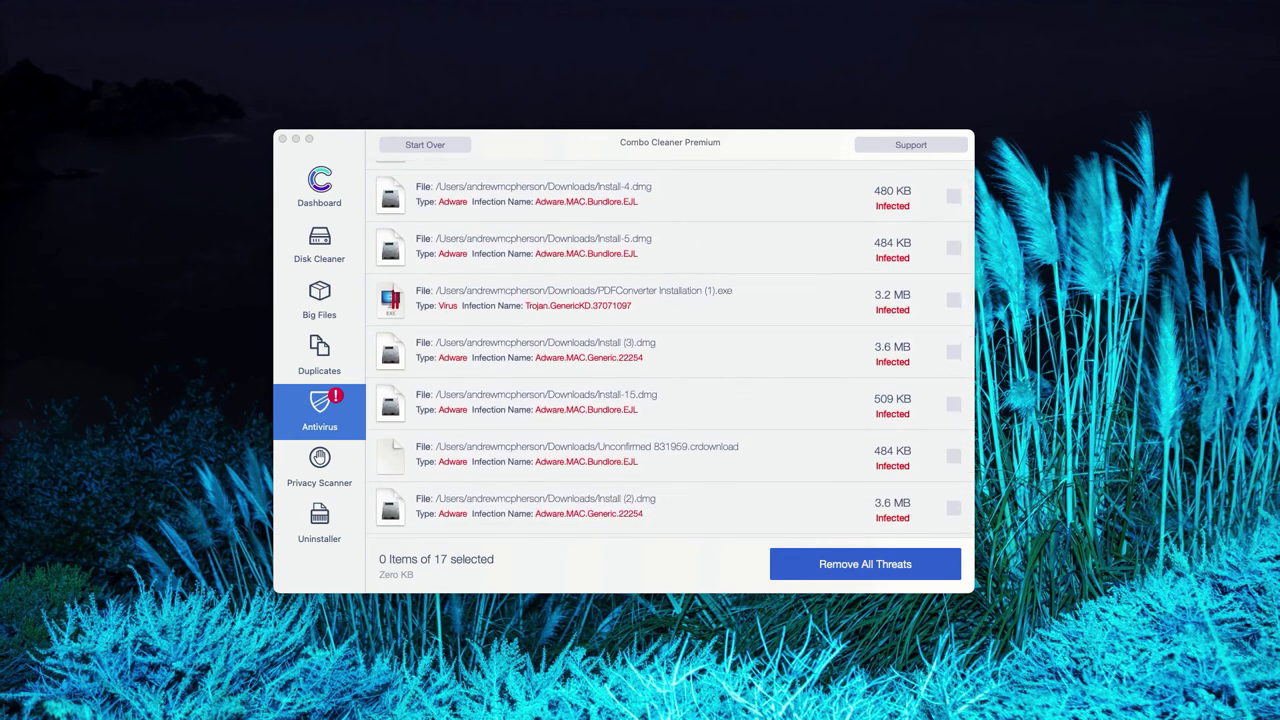
pyautogui.click(760, 180)
pyautogui.scroll(2, 762, 220)
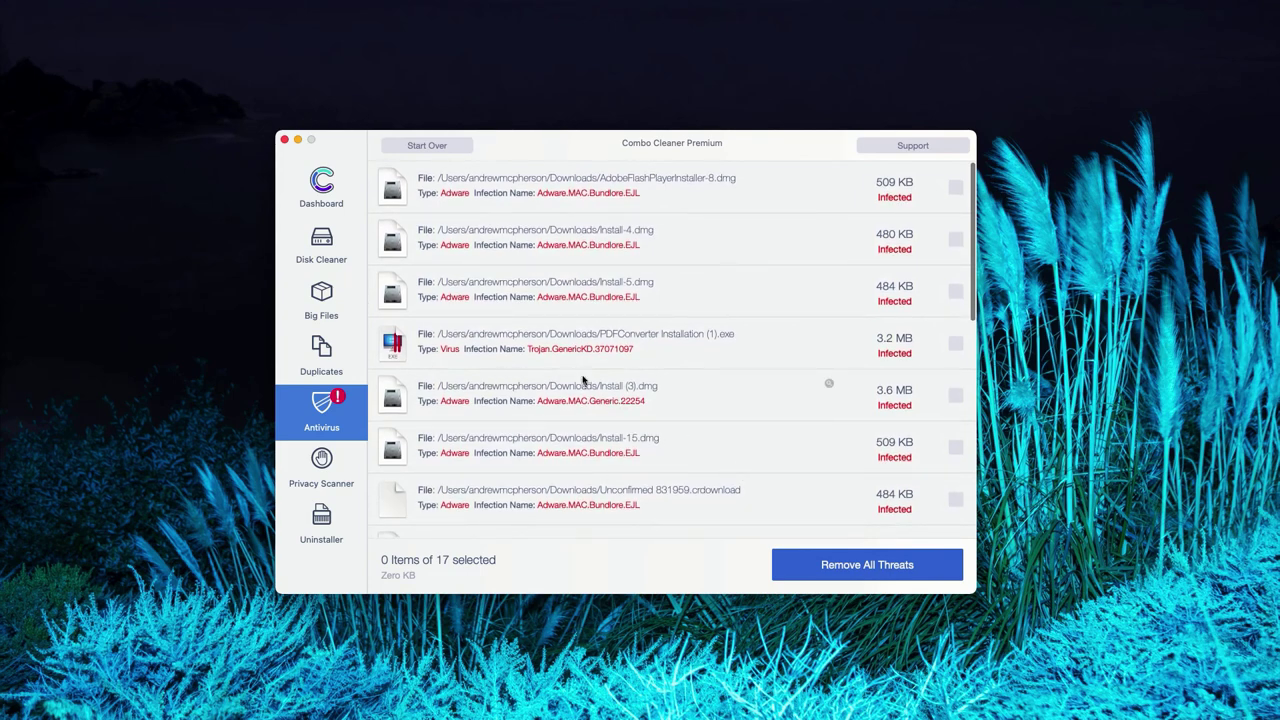